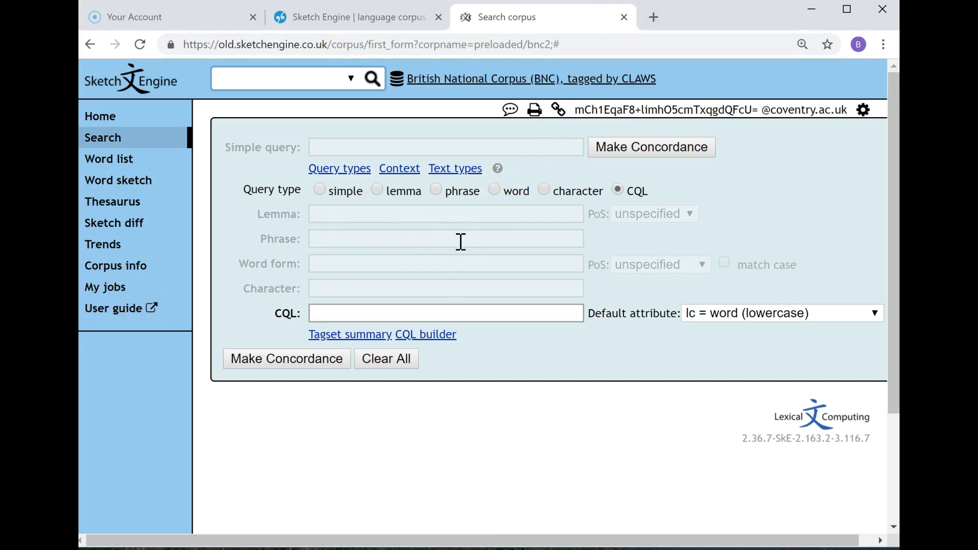
Open the CLAWS tagset summary from the CQL query form and examine the table of part-of-speech tags and descriptions.
click(394, 315)
click(346, 339)
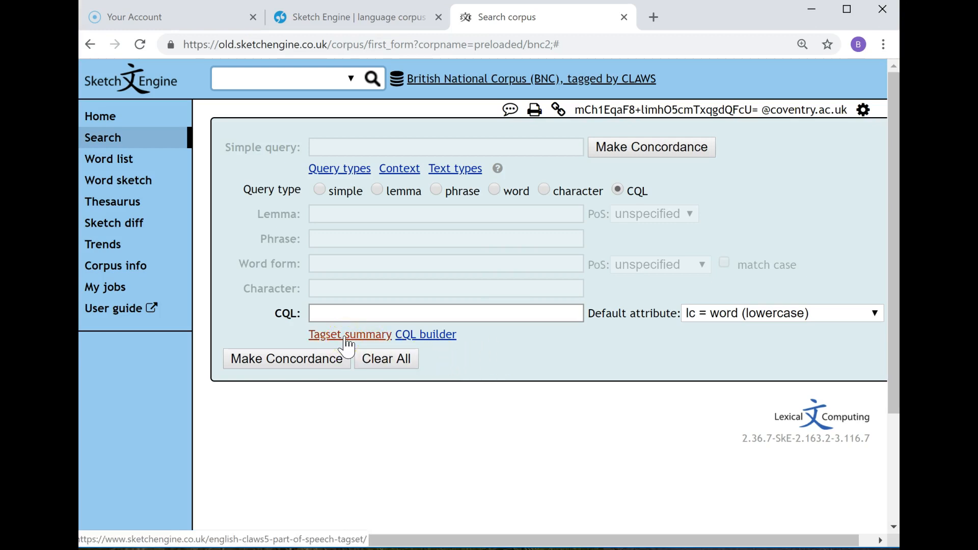
click(346, 338)
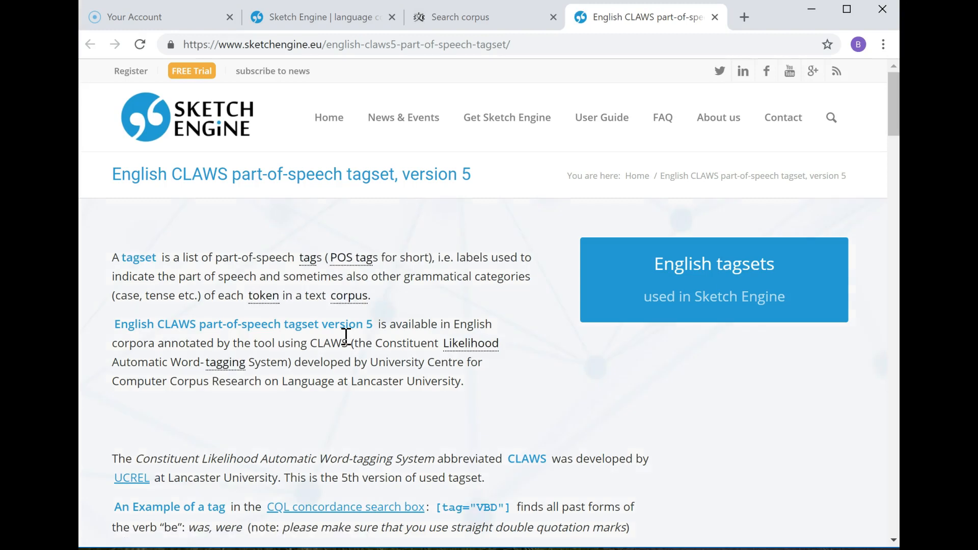
scroll(346, 338, down, 3)
scroll(348, 341, up, 3)
mouse_move(344, 254)
scroll(556, 390, down, 9)
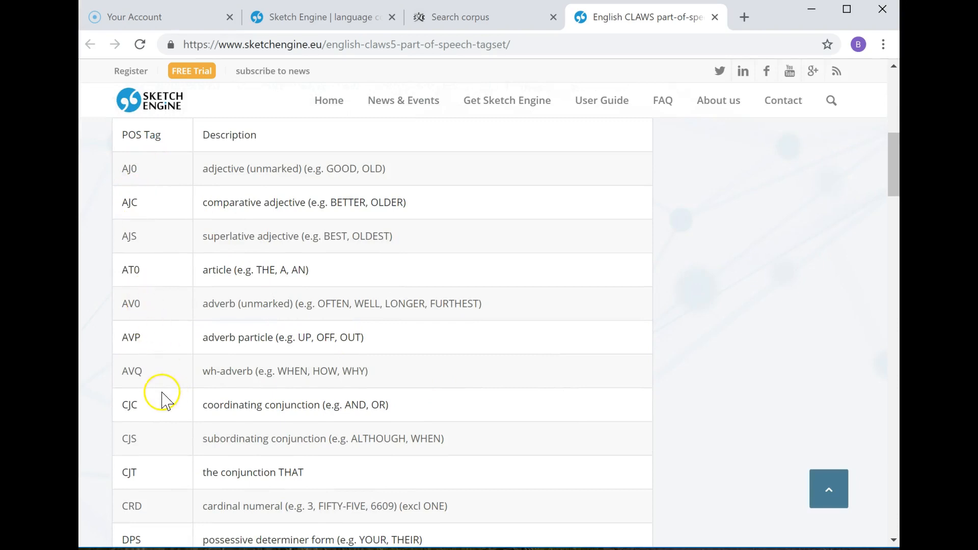
scroll(170, 455, down, 2)
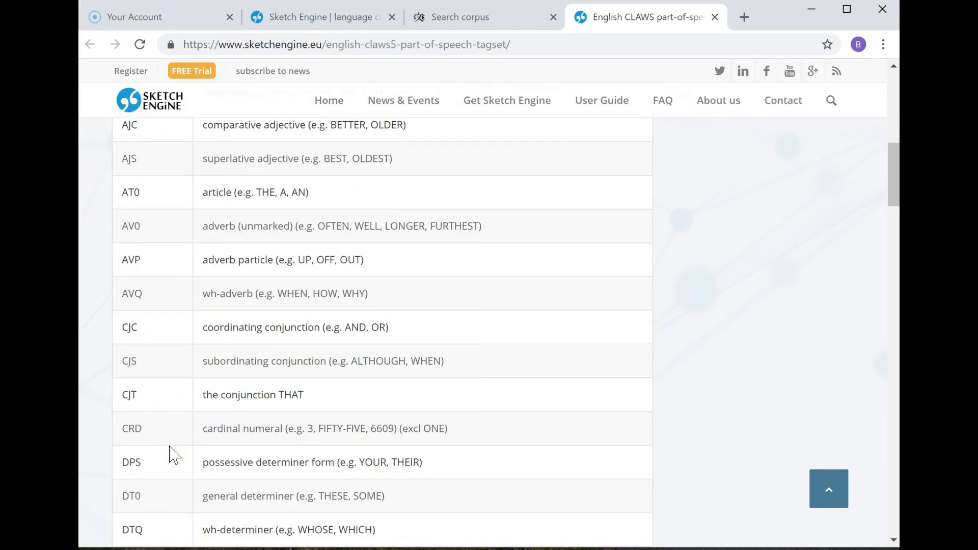
scroll(158, 438, up, 2)
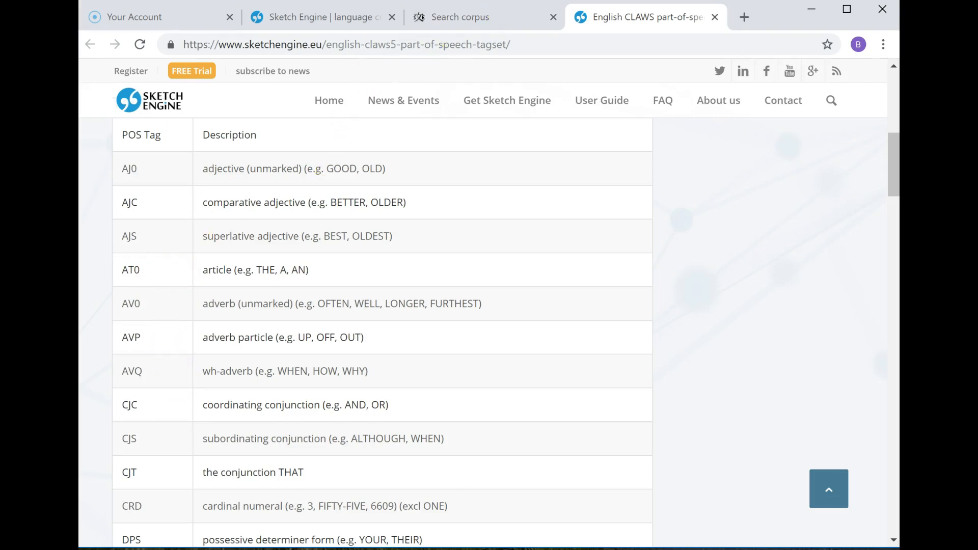
Return to the corpus search form and make a concordance for the CQL query "go" [tag="VVG"].
click(463, 26)
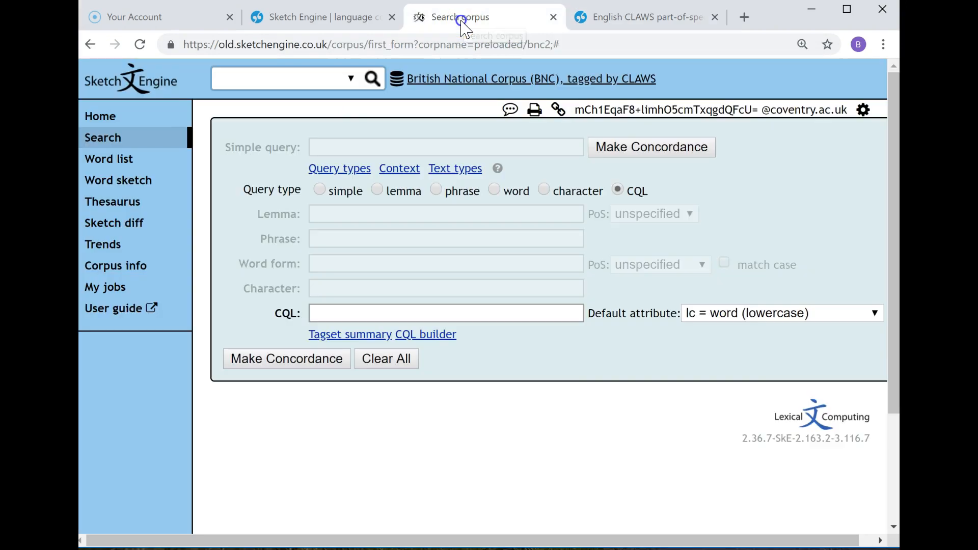
click(336, 312)
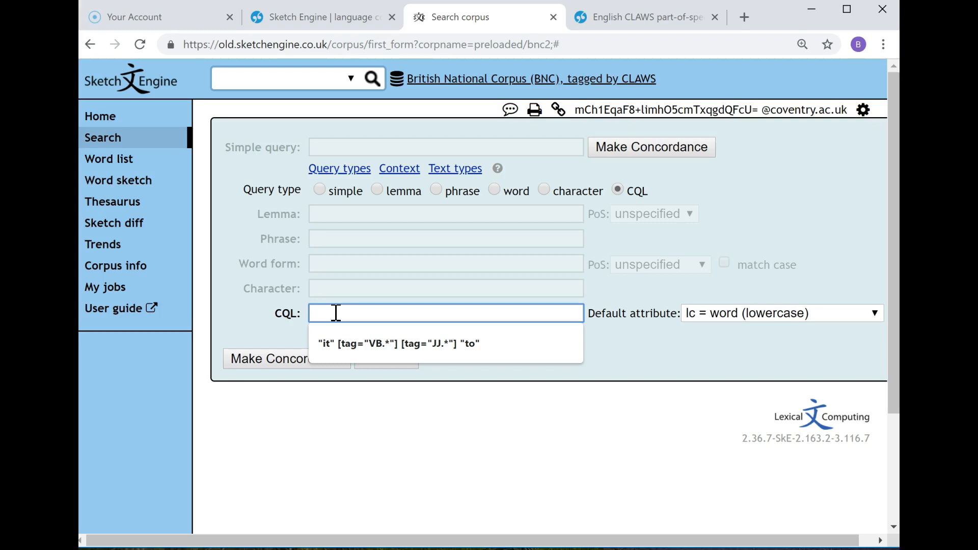
text("go)
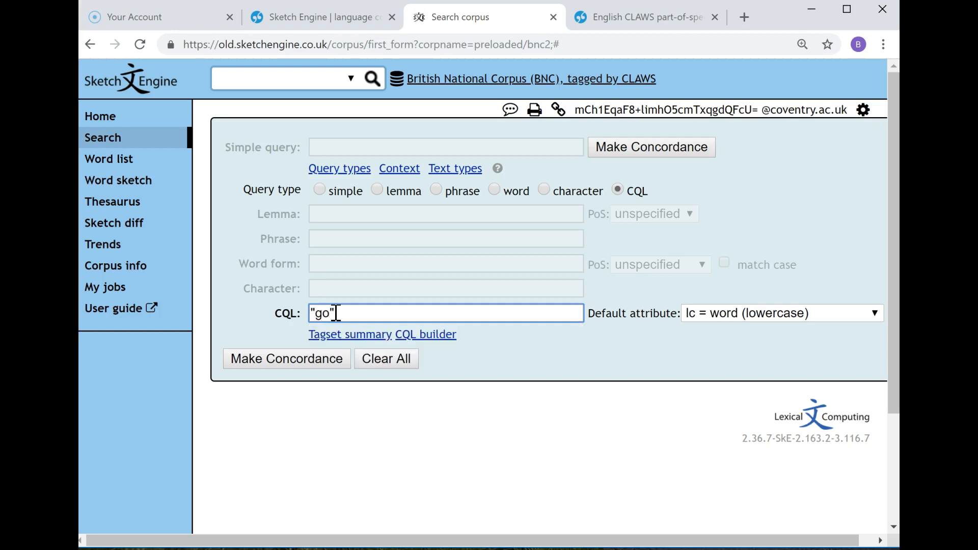
text("[tag+)
key(BackSpace)
text(="VVG")
text(])
click(337, 312)
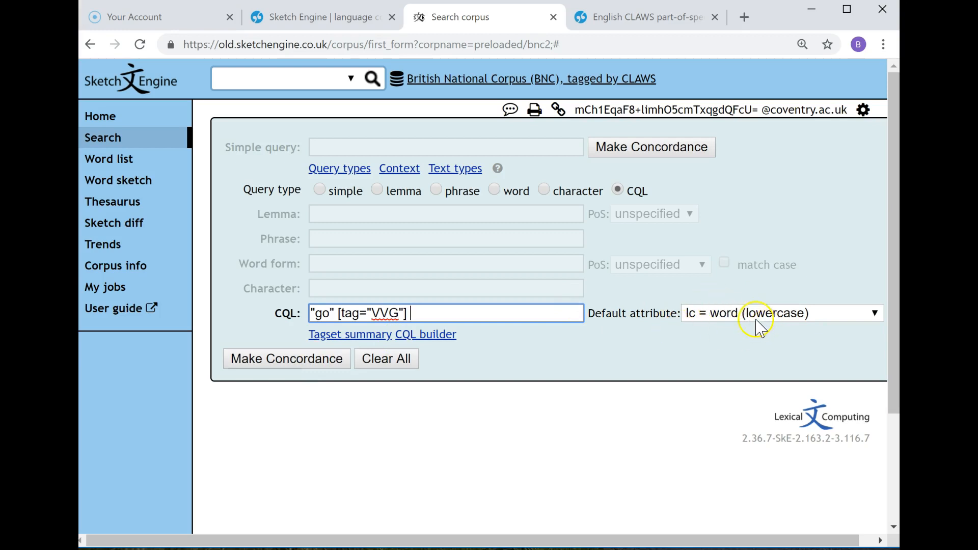
click(275, 362)
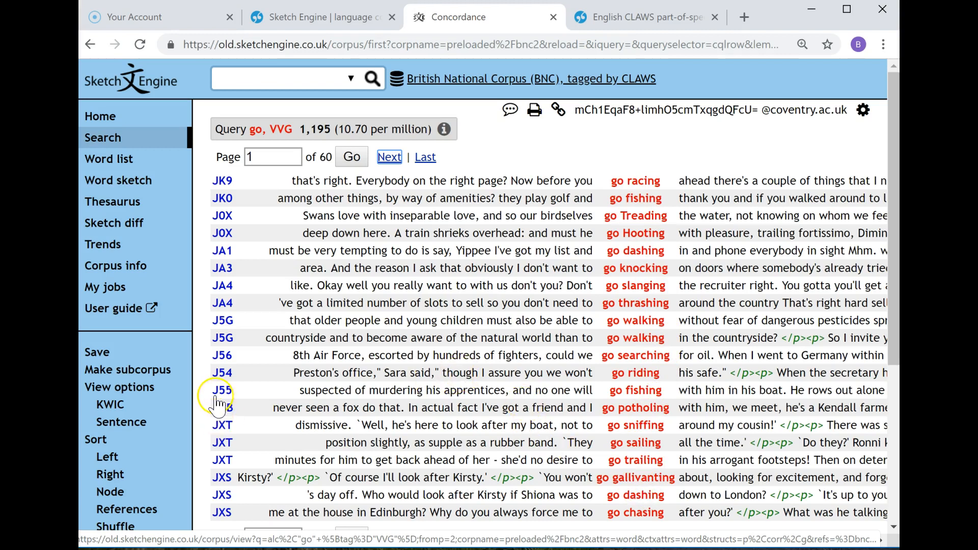
Show the frequency list of node forms for the "go" plus VVG concordance, examine it, and return to the concordance.
scroll(170, 418, down, 1)
scroll(169, 418, down, 2)
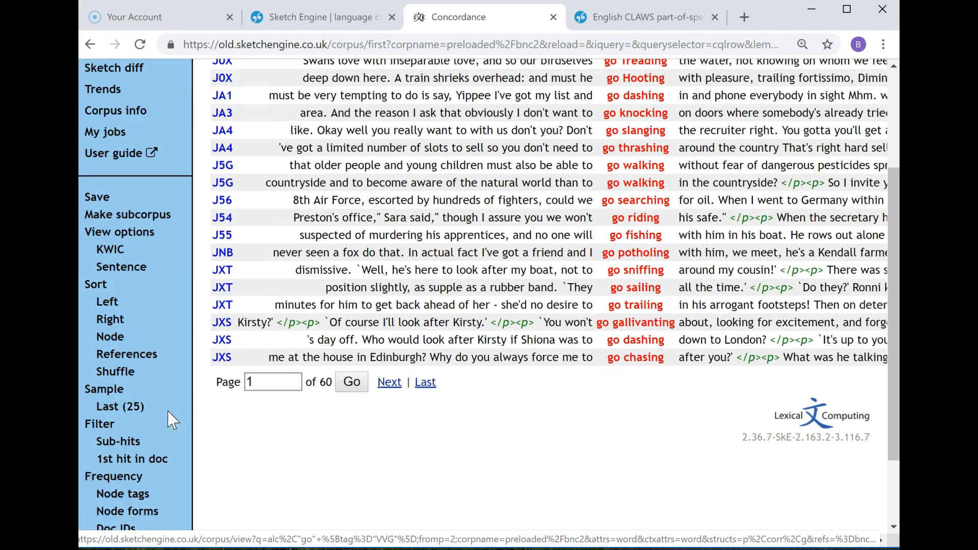
scroll(171, 419, down, 1)
click(133, 436)
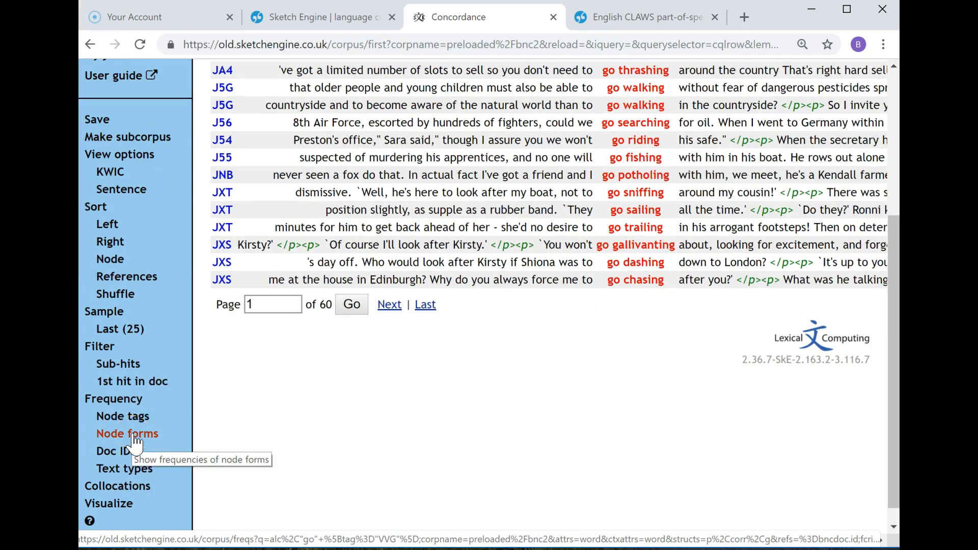
click(134, 437)
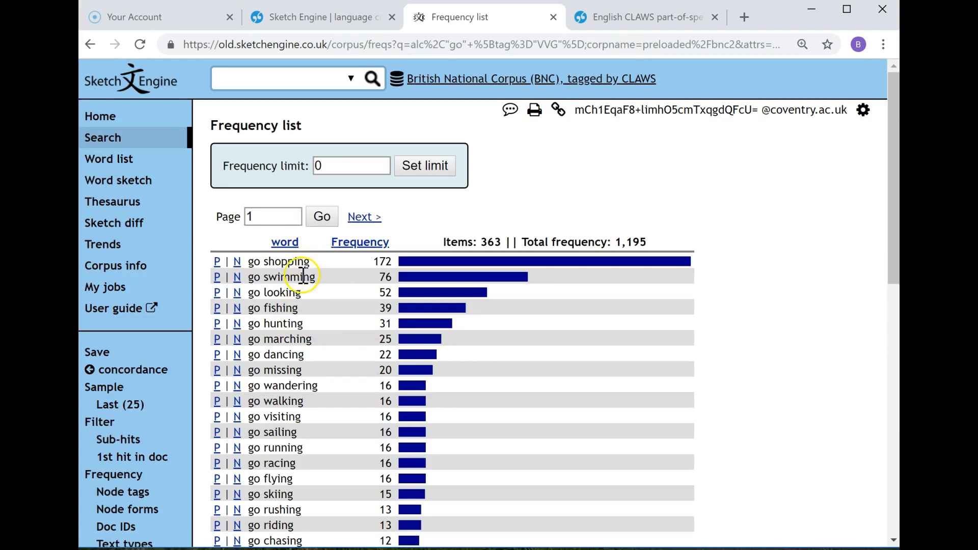
click(287, 304)
click(120, 370)
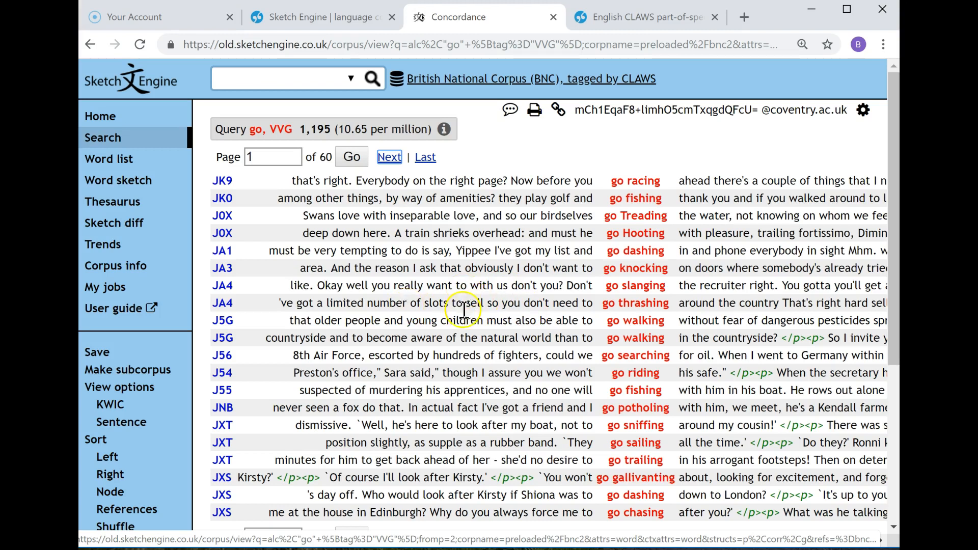
Start a new corpus search and make a concordance for the CQL query [lemma="go"] [tag="VVG"].
click(105, 140)
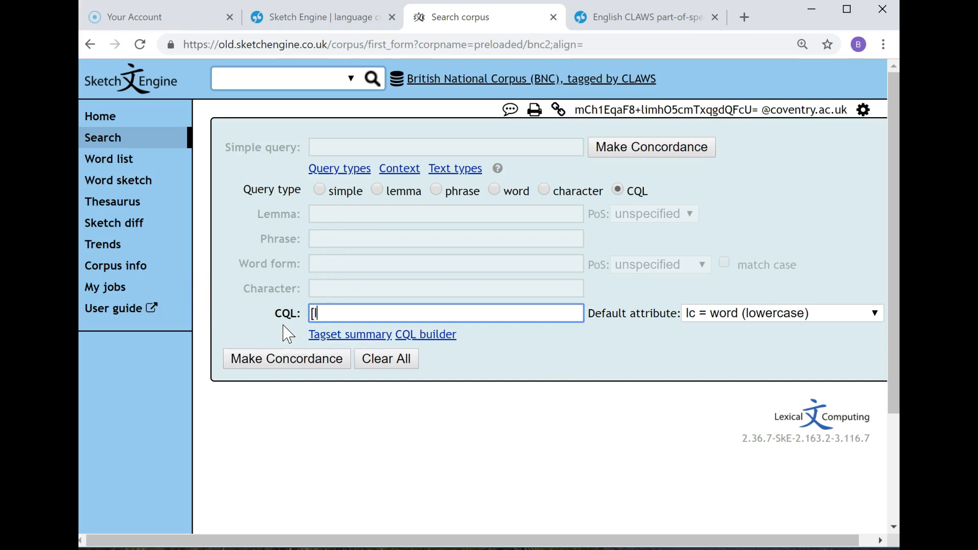
text(lemma="go"] )
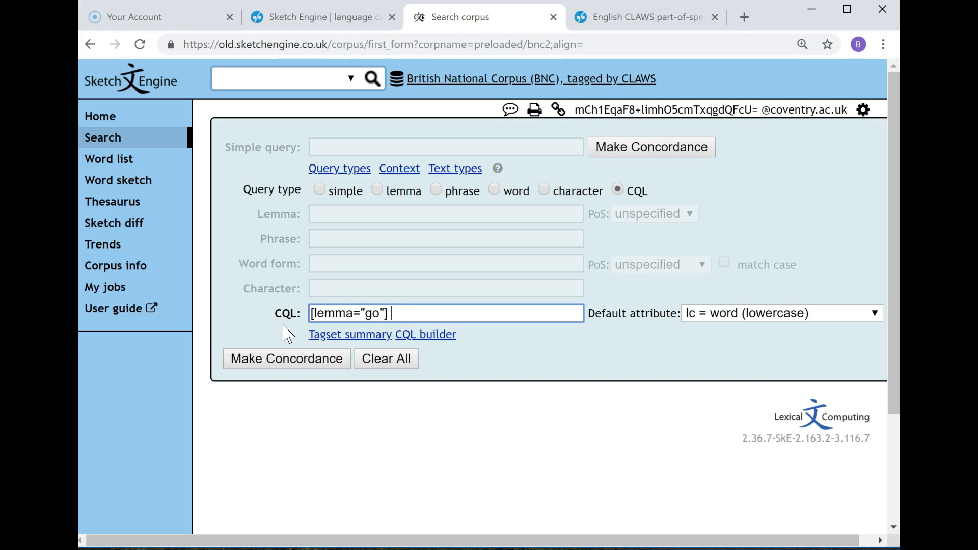
text([tag="VVG"])
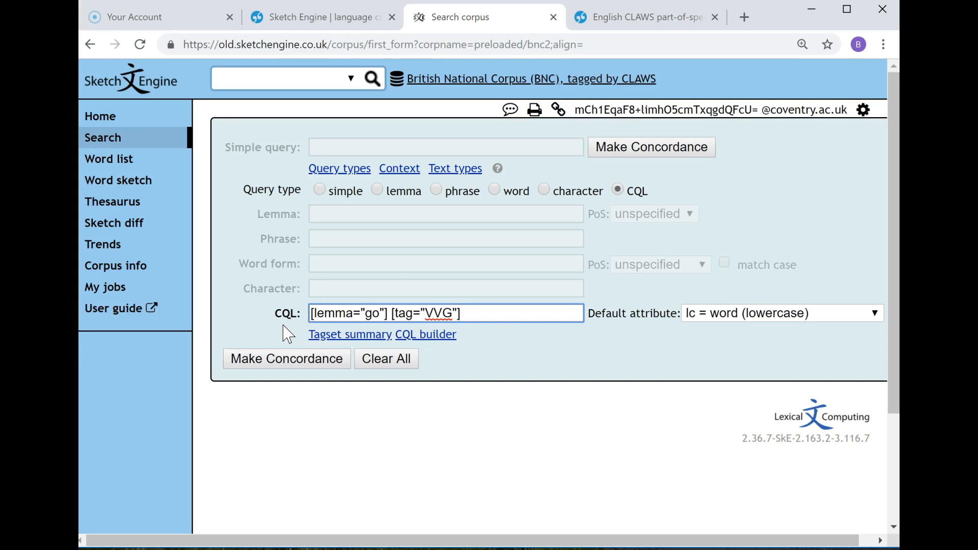
click(666, 158)
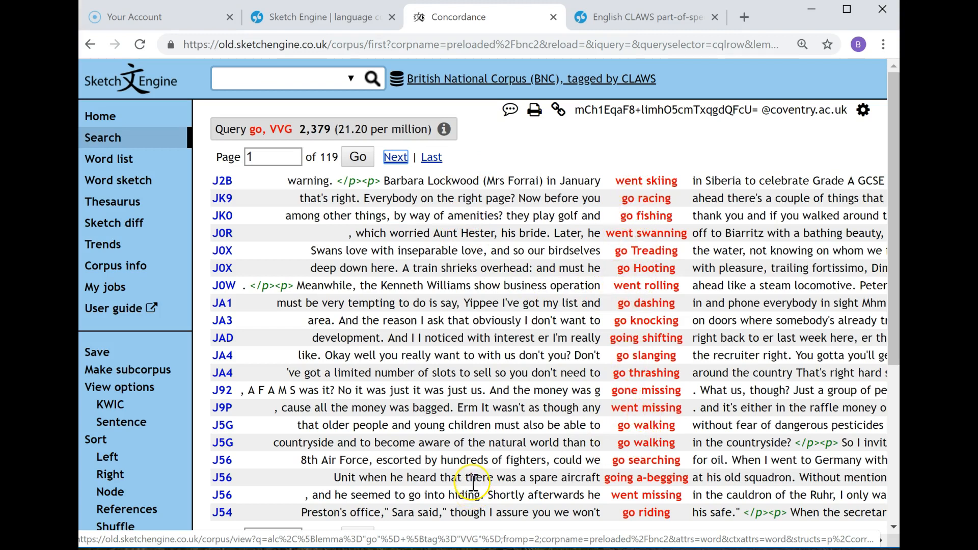
Show the node form frequencies for the lemma "go" plus VVG concordance, examine the list, and return to the concordance.
scroll(473, 482, down, 2)
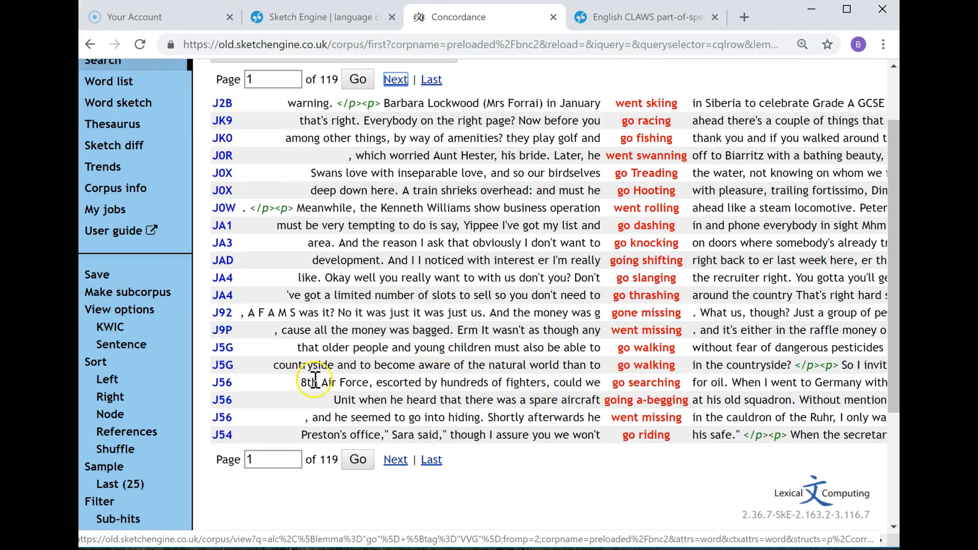
scroll(153, 448, down, 3)
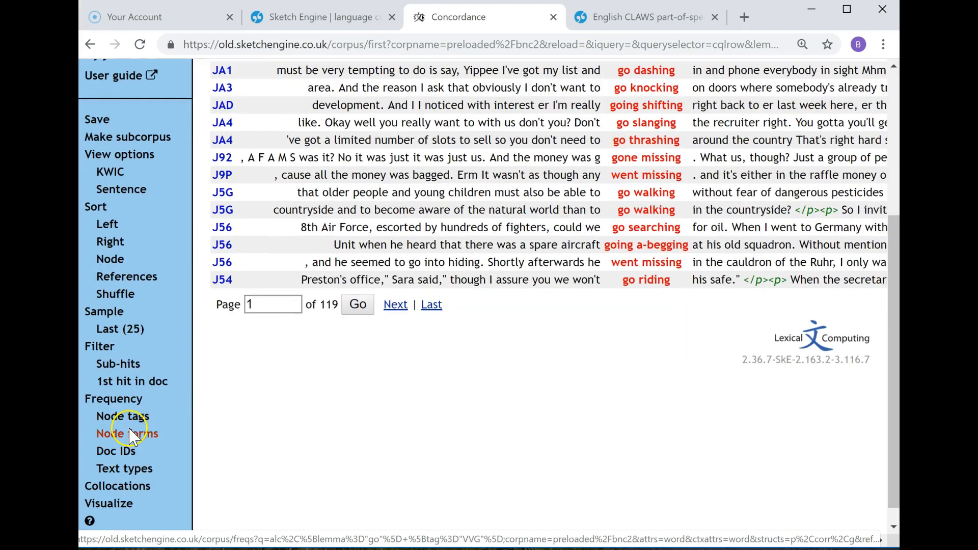
click(134, 436)
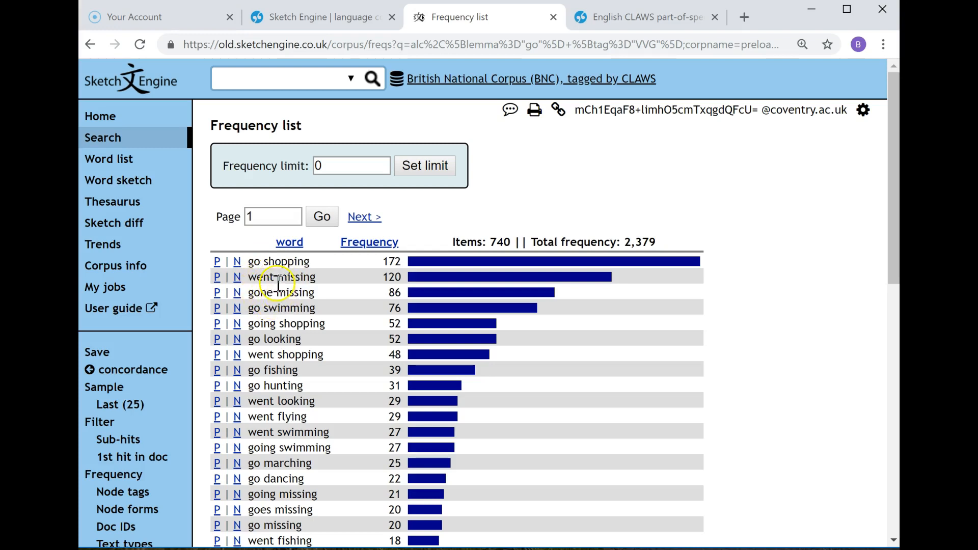
scroll(286, 330, down, 3)
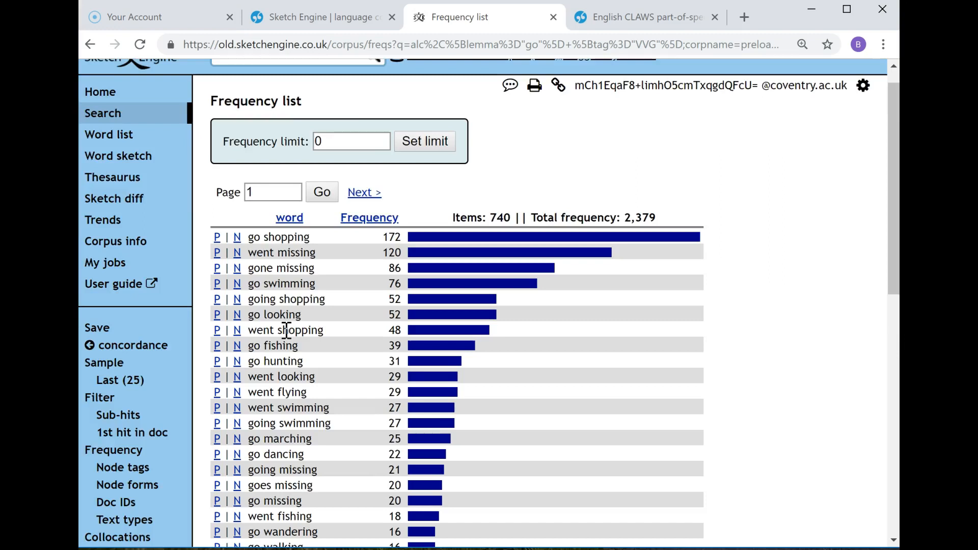
scroll(285, 332, down, 2)
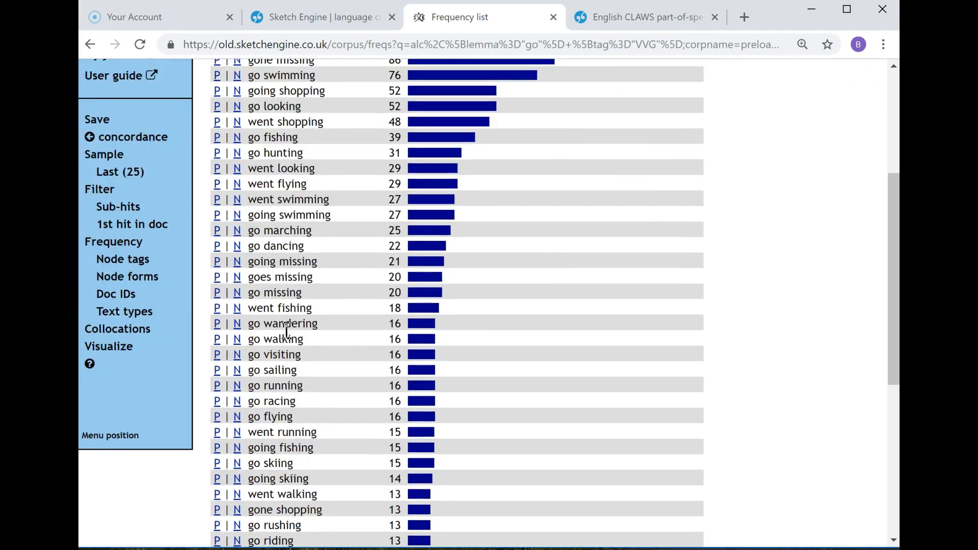
scroll(264, 287, up, 4)
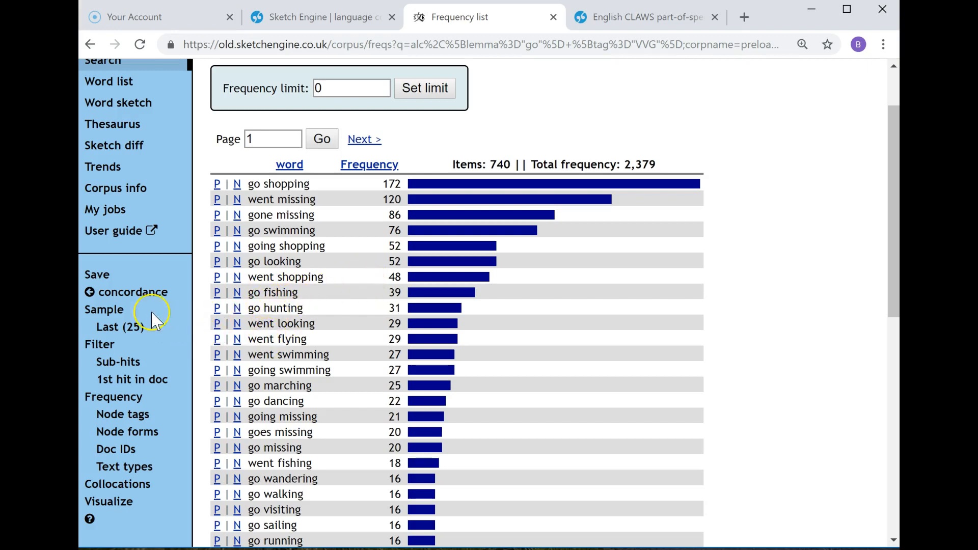
click(122, 294)
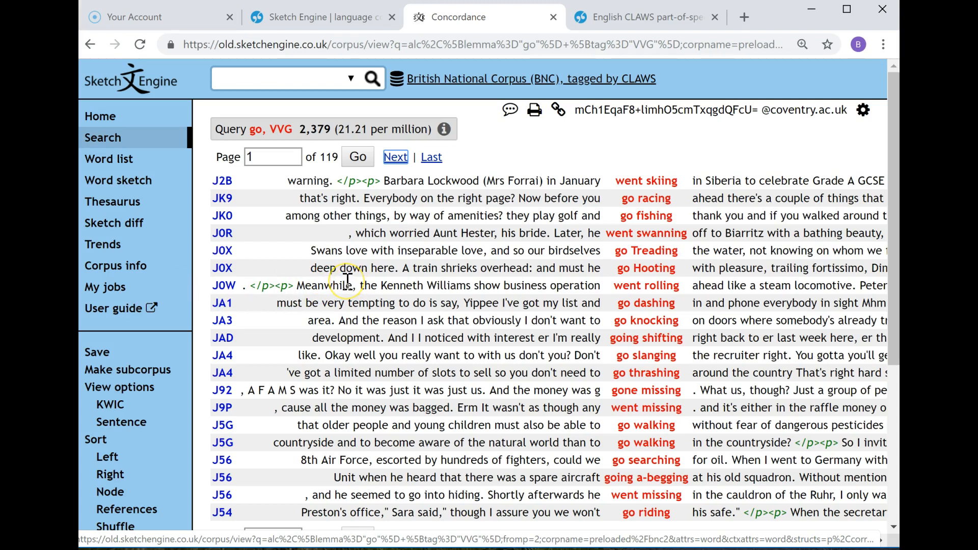
Begin a new CQL query with "as" [tag= and look up the adjective tags on the tagset page.
click(115, 144)
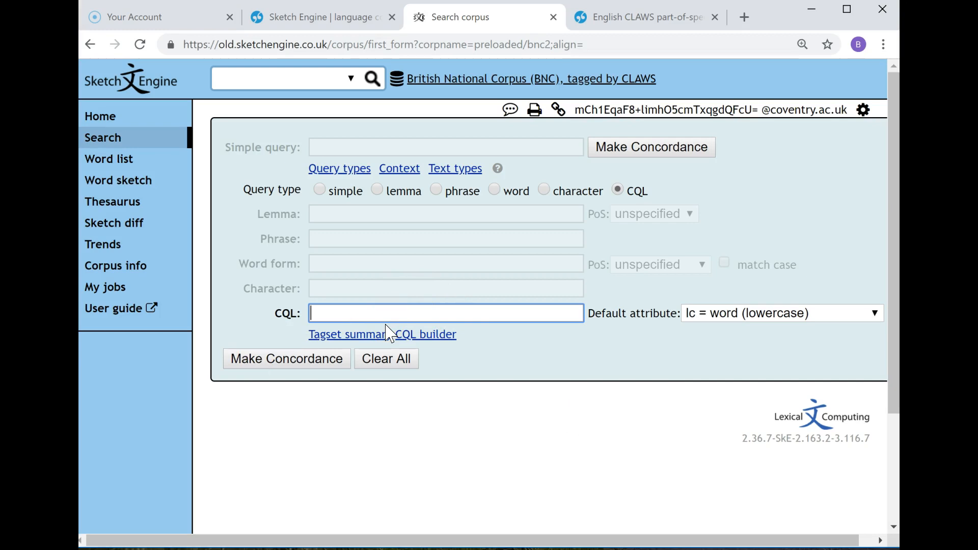
text("as)
text(" [tag=)
click(605, 18)
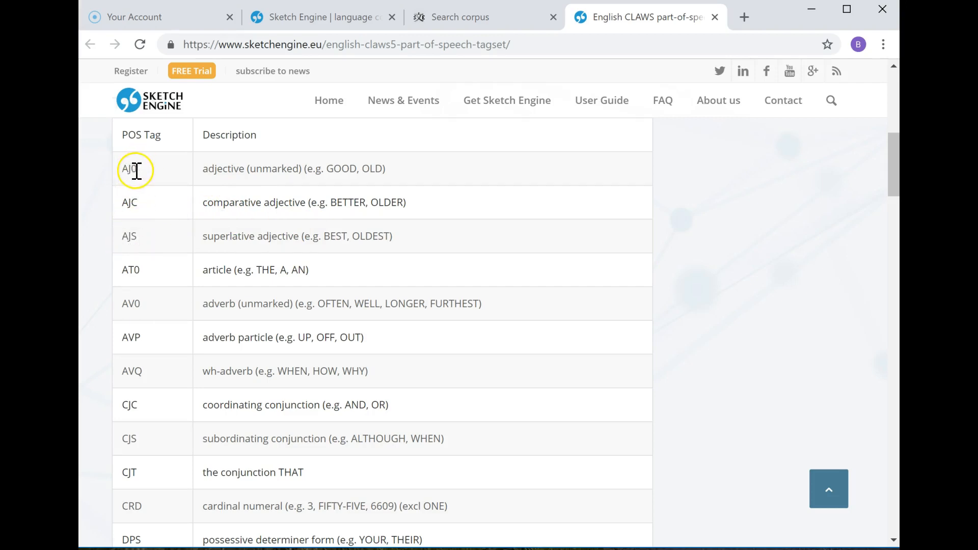
click(437, 21)
Complete the CQL query as "as" [tag="AJ.*"] "as" and make the concordance.
text("as" [tag=)
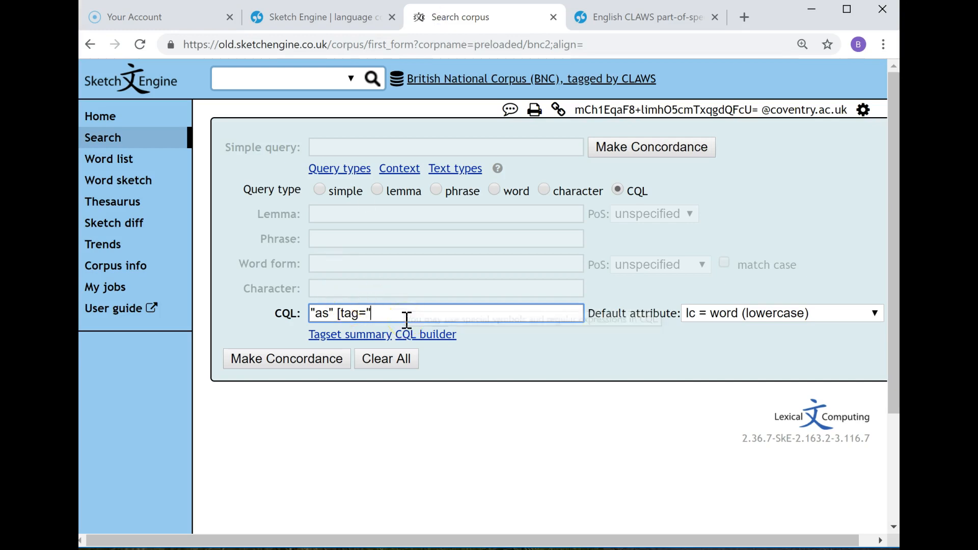
text(AJ)
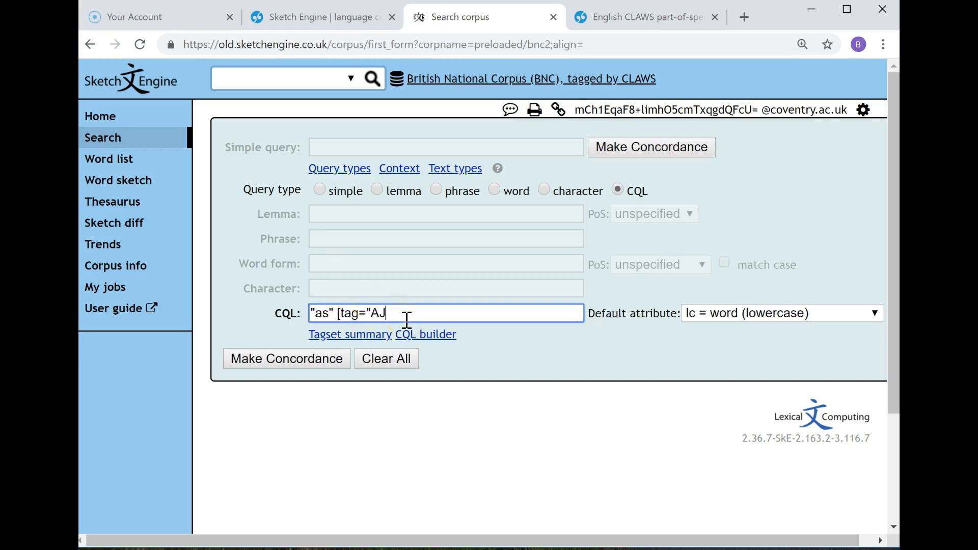
text(0")
key(Left)
key(shift+Left)
key(BackSpace)
text(.*)
key(Right)
text("as)
click(287, 367)
click(362, 315)
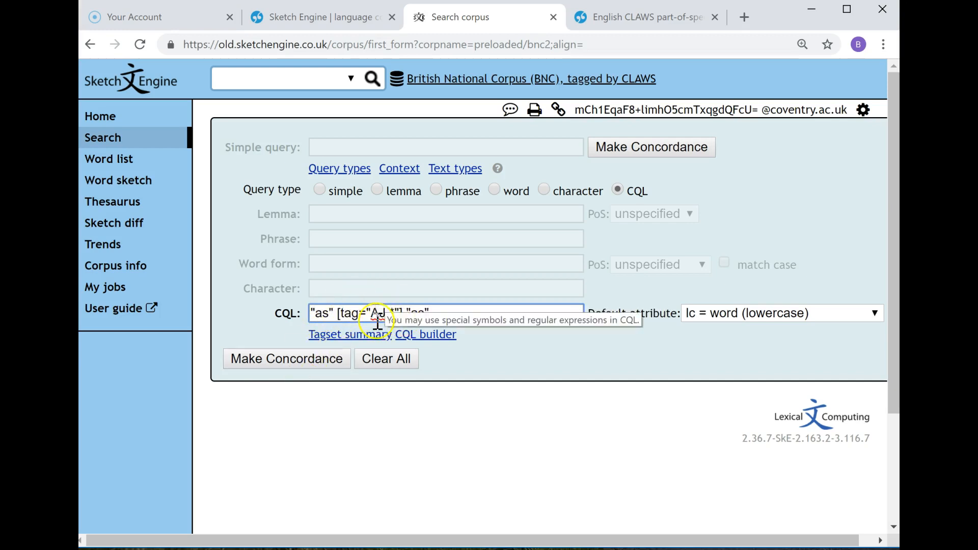
click(282, 368)
click(283, 368)
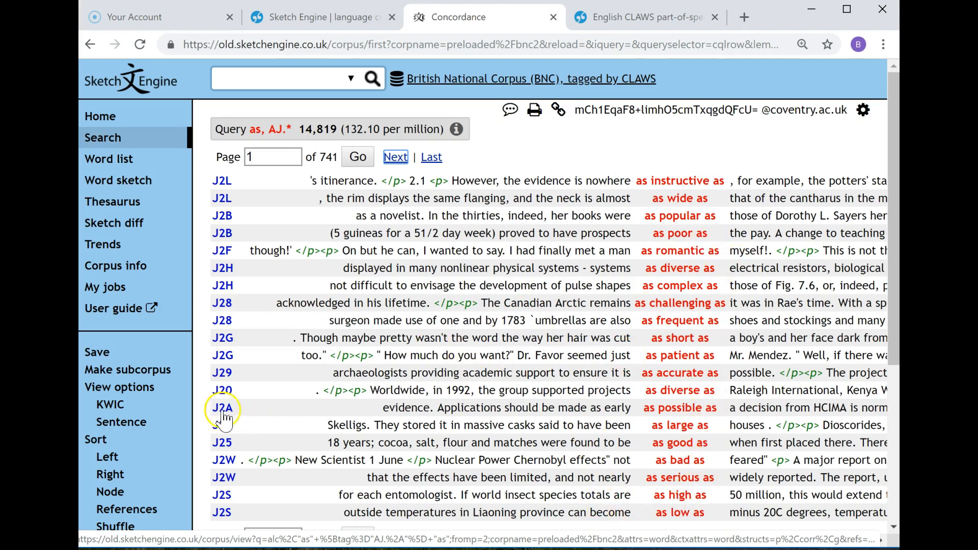
Show the frequency list of node forms for the "as" adjective "as" concordance and examine its most frequent phrases.
scroll(143, 419, down, 3)
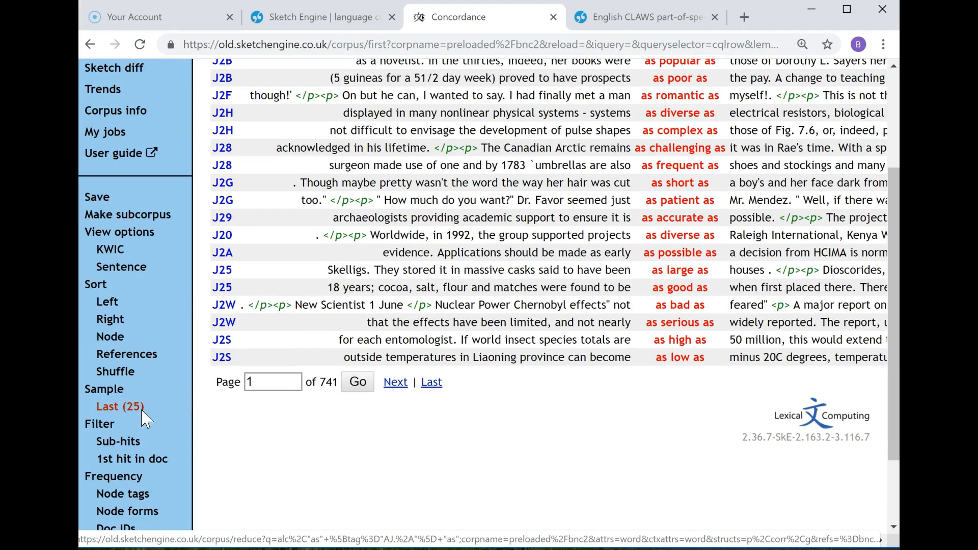
scroll(143, 419, down, 2)
click(131, 433)
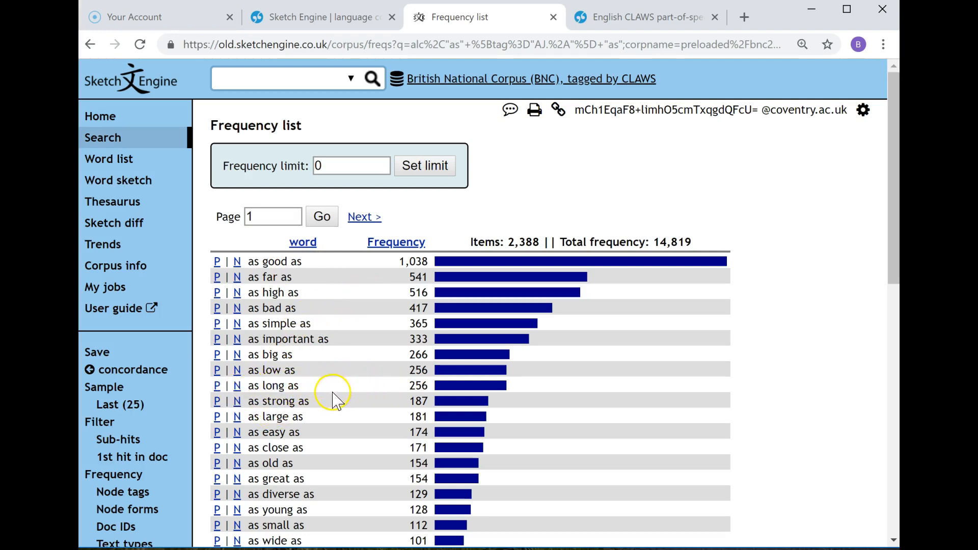
scroll(337, 400, down, 1)
scroll(335, 399, up, 1)
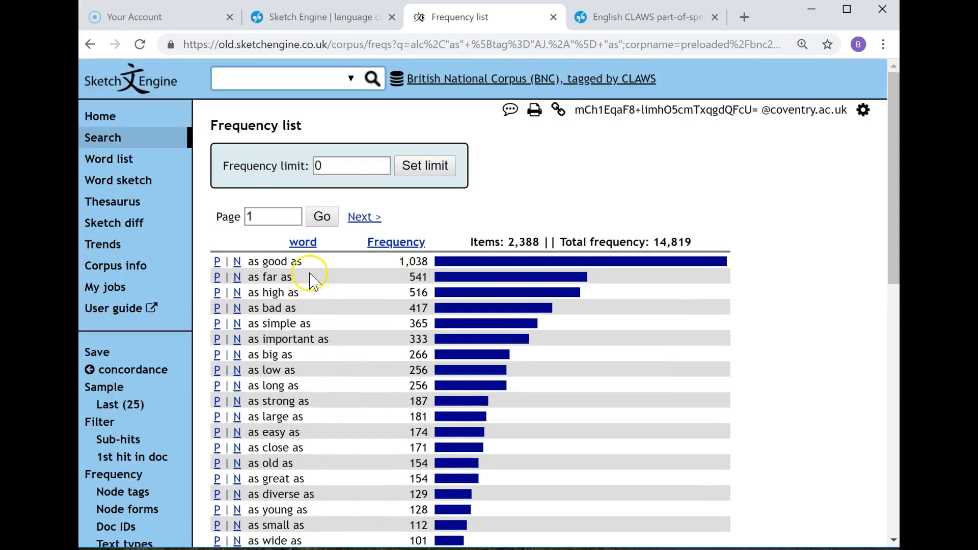
Begin a new CQL query with [tag="VV.*"] for any lexical verb form.
click(101, 144)
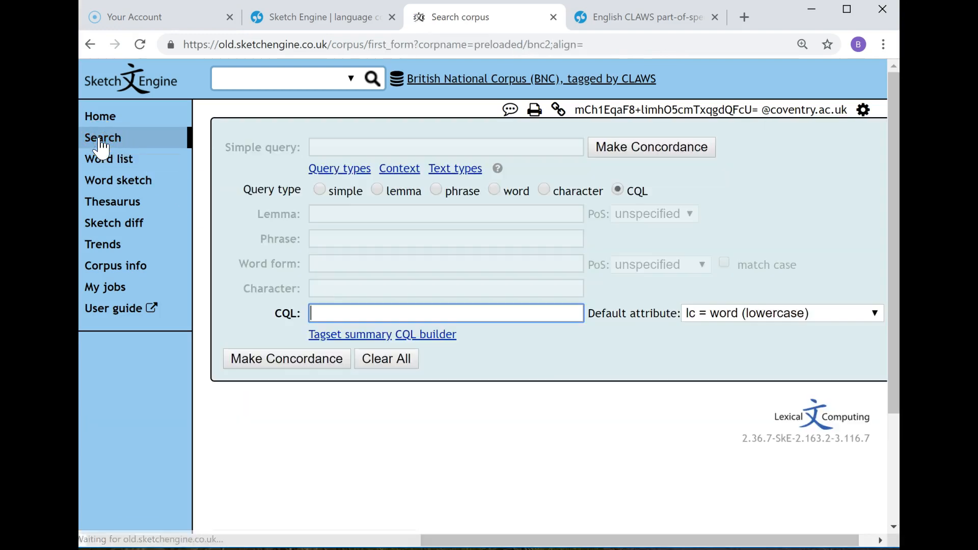
click(332, 312)
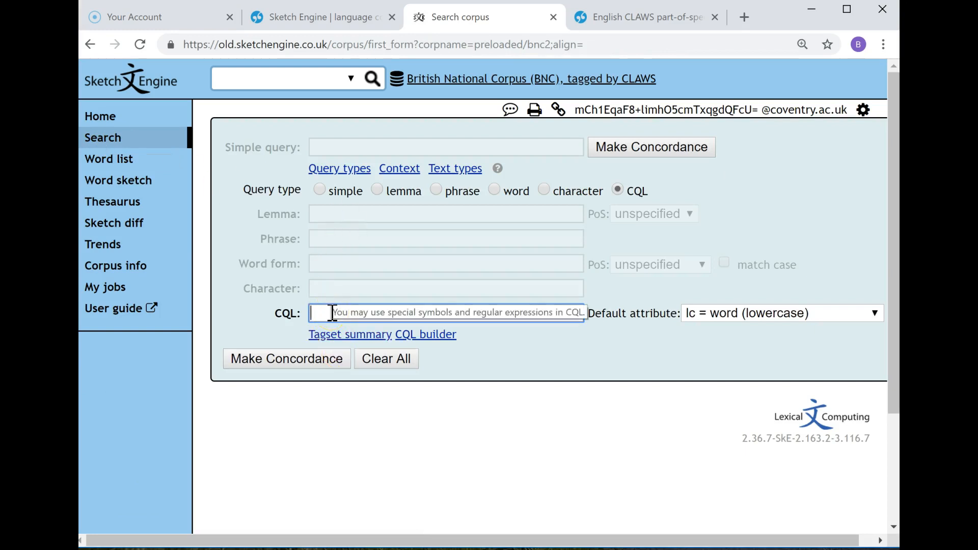
click(638, 294)
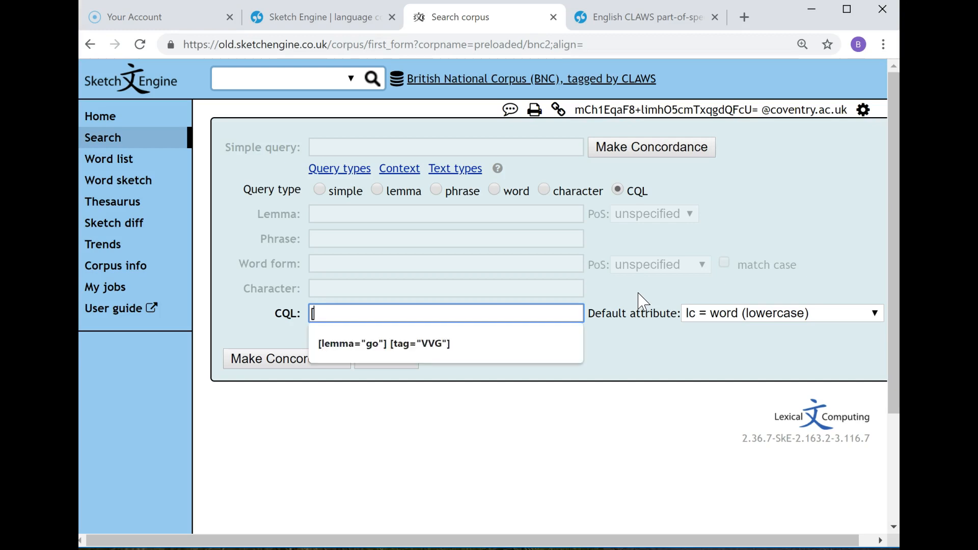
text(t)
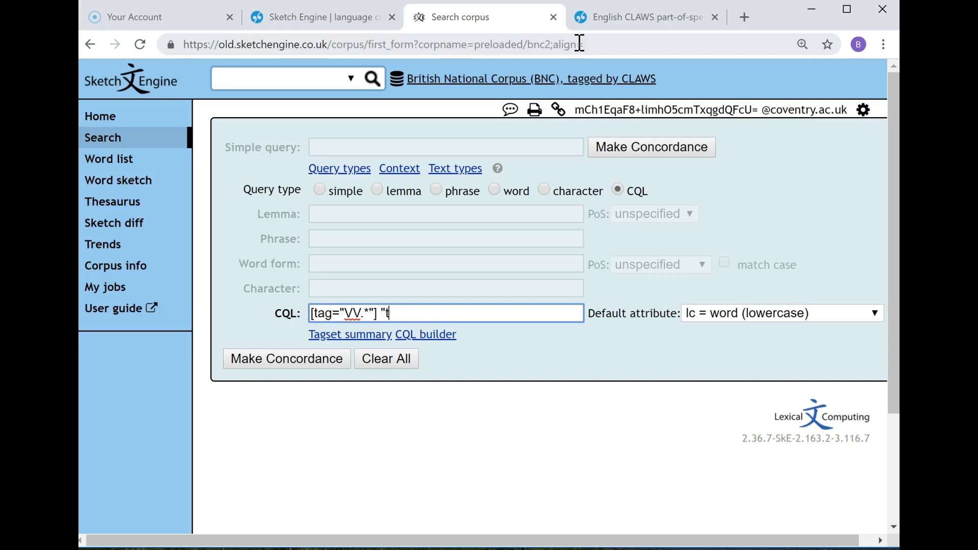
Look up the infinitive marker's tag on the tagset page and make the concordance for [tag="VV.*"] [tag="TO0"].
click(611, 21)
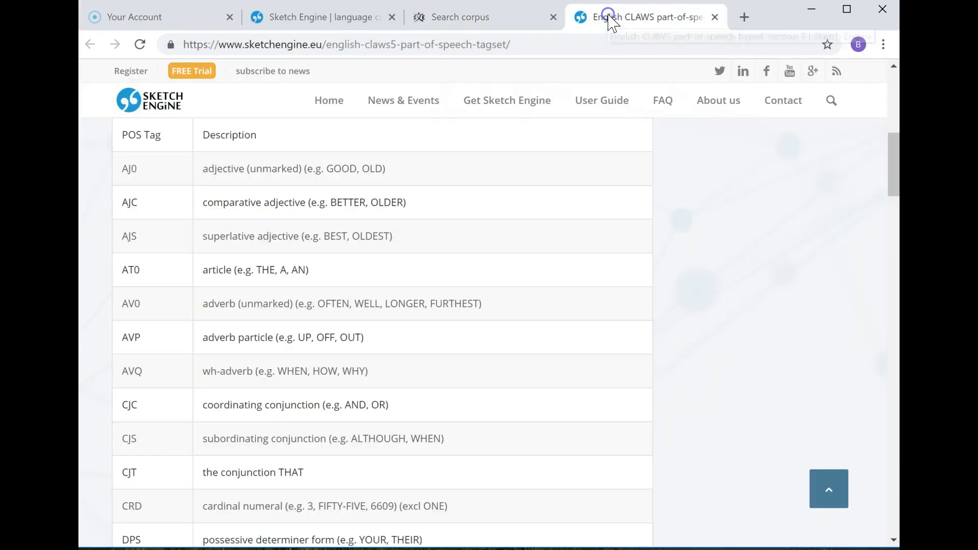
scroll(333, 321, up, 1)
scroll(333, 321, up, 3)
scroll(334, 318, down, 12)
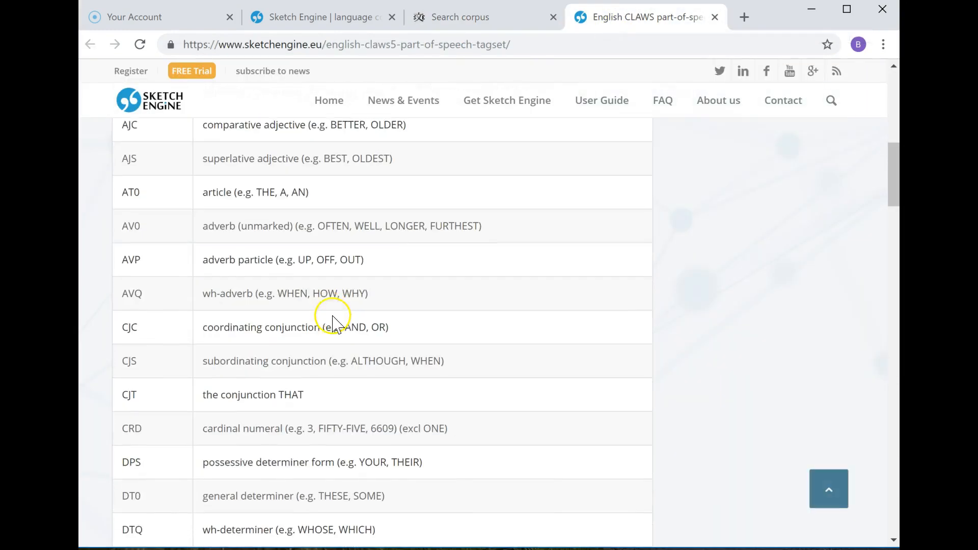
scroll(333, 317, down, 10)
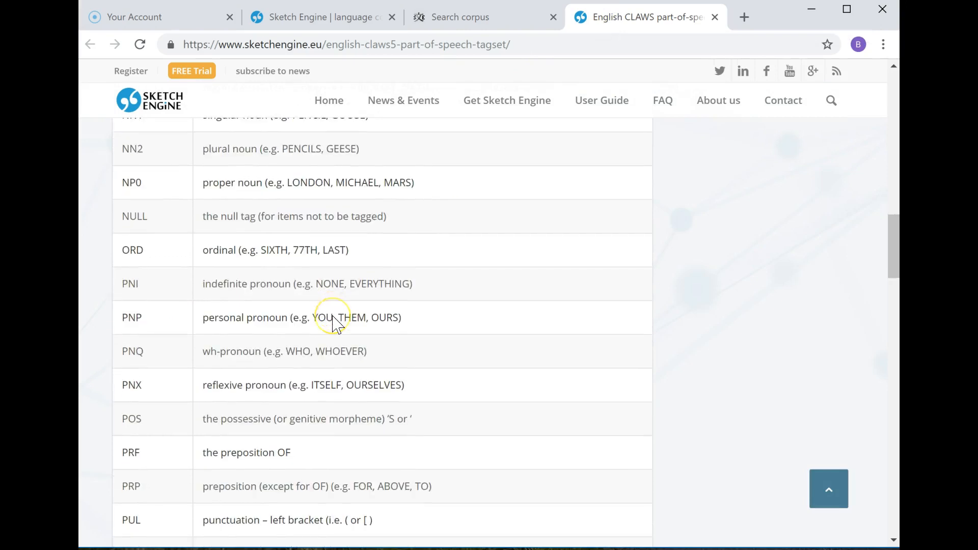
scroll(332, 316, down, 3)
scroll(332, 316, up, 3)
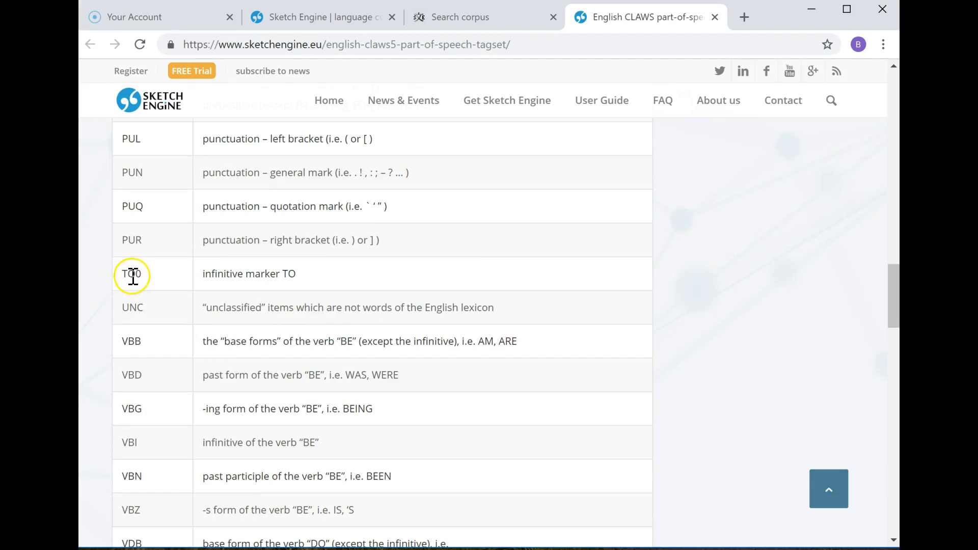
click(460, 21)
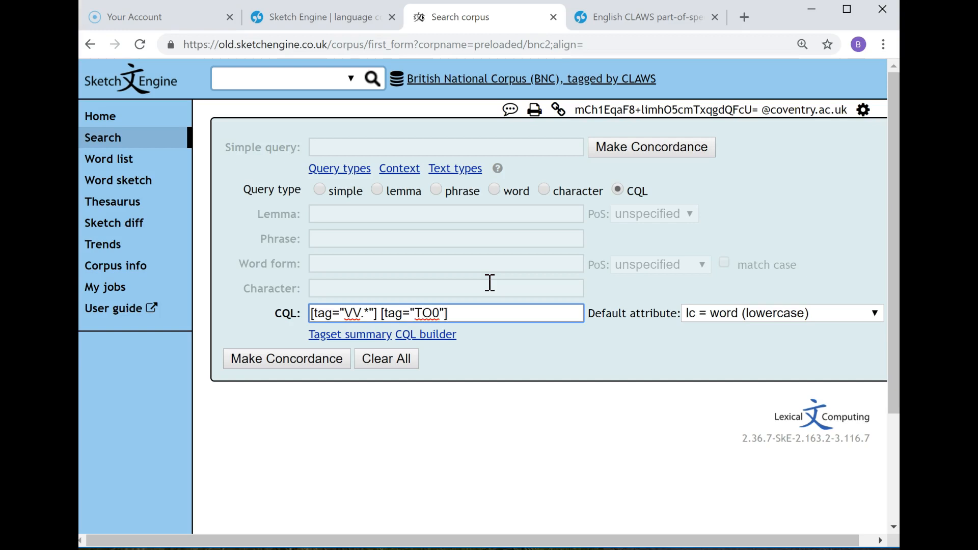
click(277, 362)
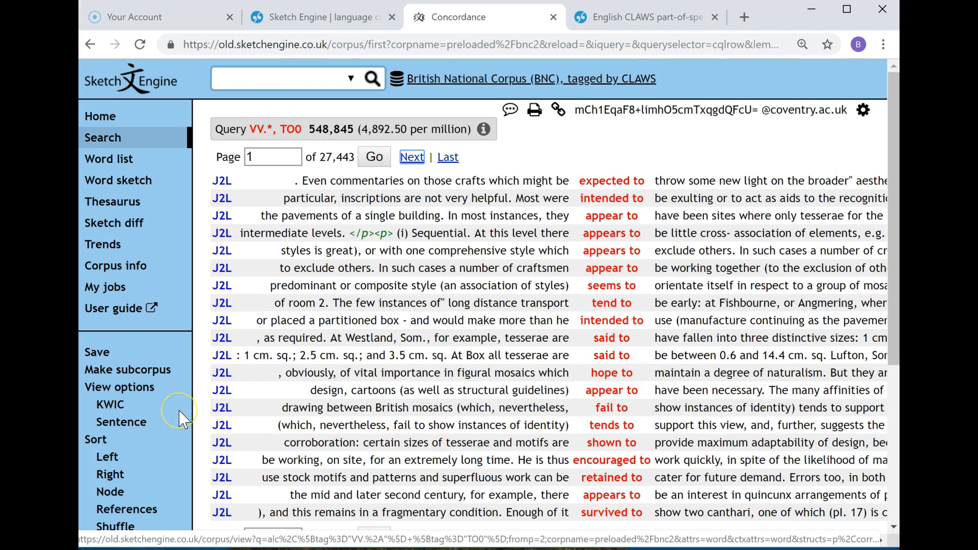
Show the frequency list of node forms for the verb plus infinitive "to" concordance.
scroll(181, 418, down, 3)
scroll(183, 418, up, 2)
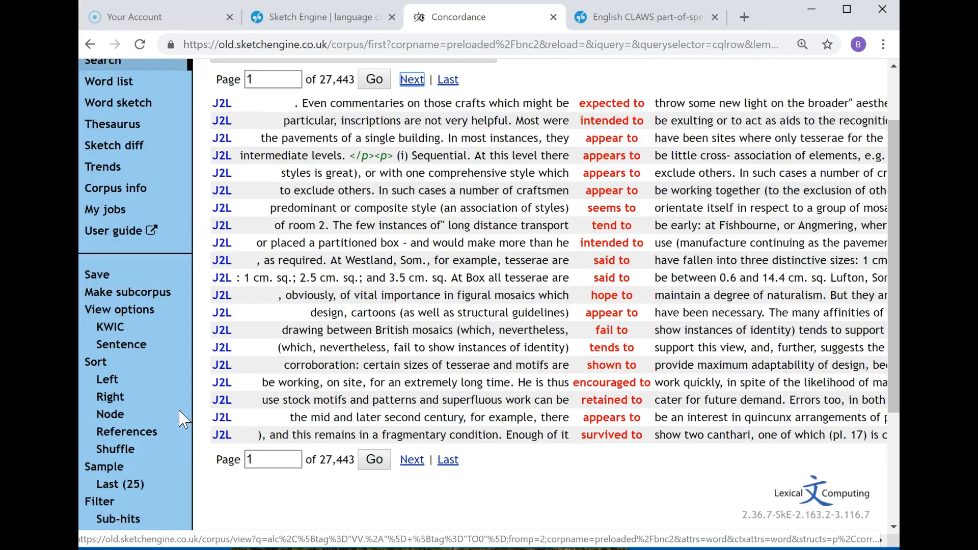
scroll(181, 417, down, 3)
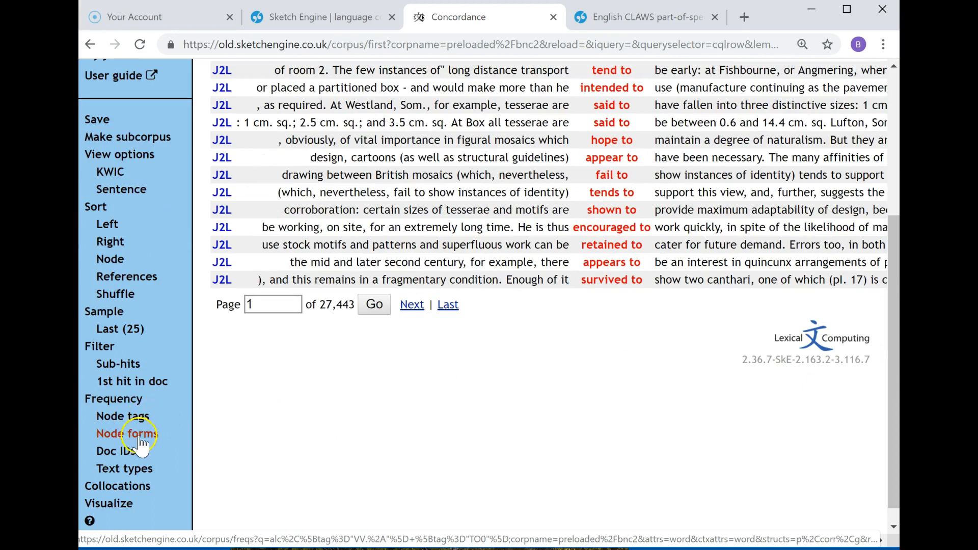
click(139, 438)
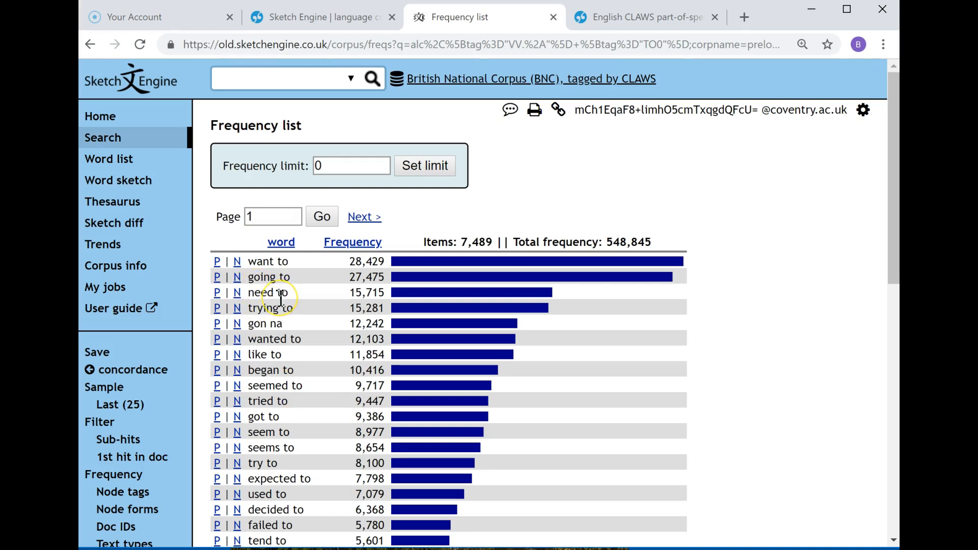
Show the node tag frequencies for the same query and open the concordance of the VVN TO0 matches.
scroll(281, 299, down, 2)
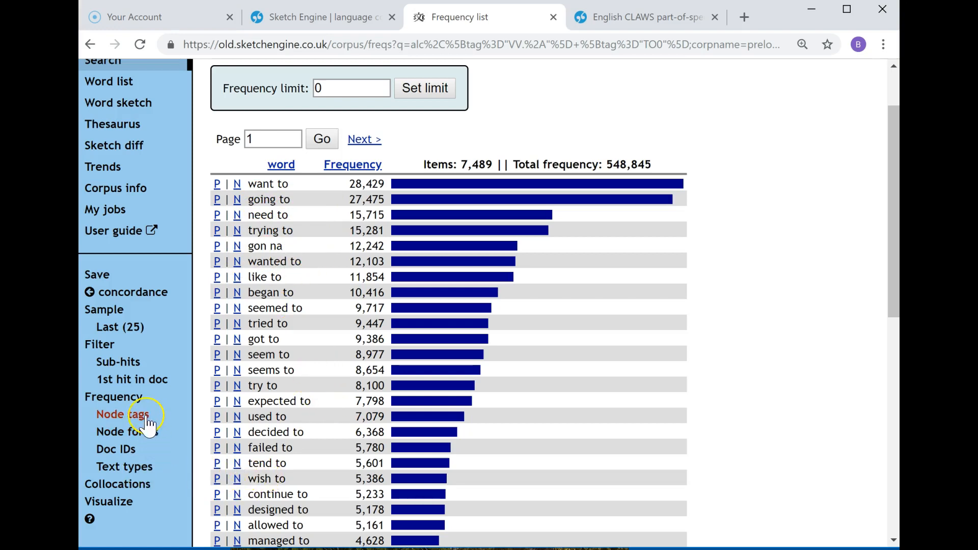
click(113, 424)
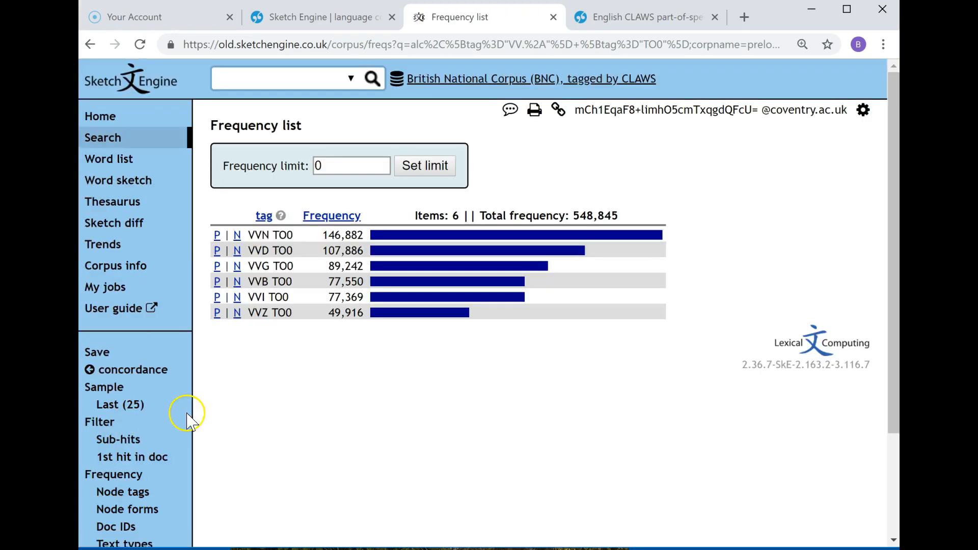
click(217, 236)
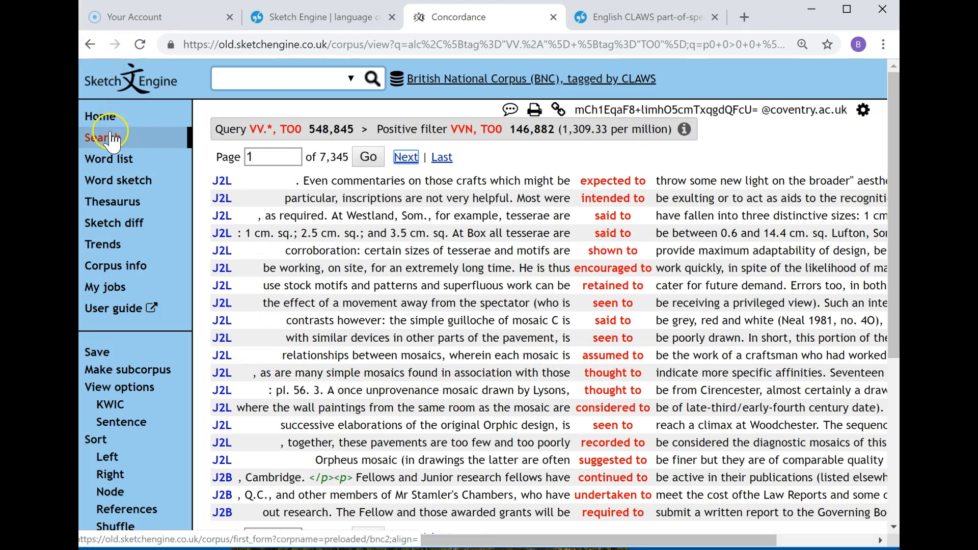
Go back to the search form holding the [tag="VV.*"] [tag="TO0"] query.
click(89, 45)
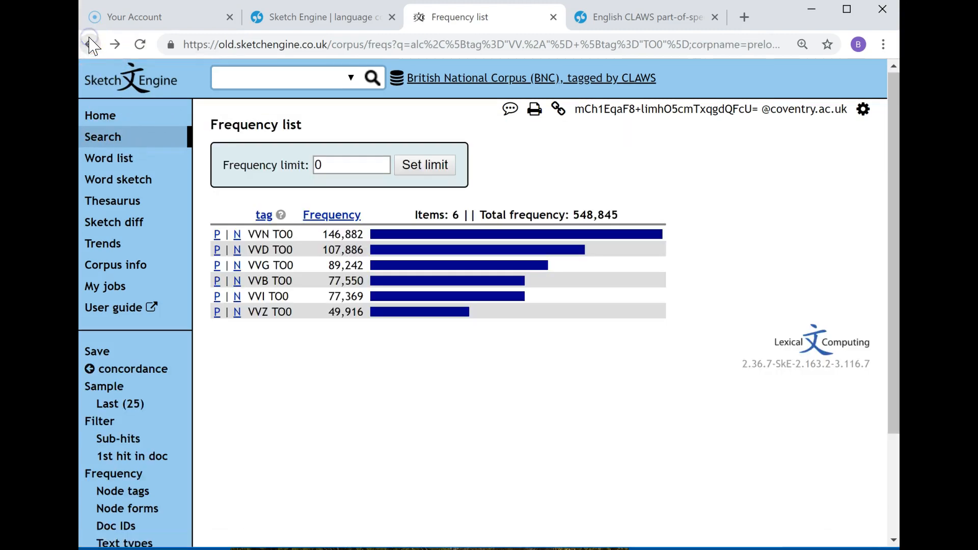
click(91, 44)
click(90, 44)
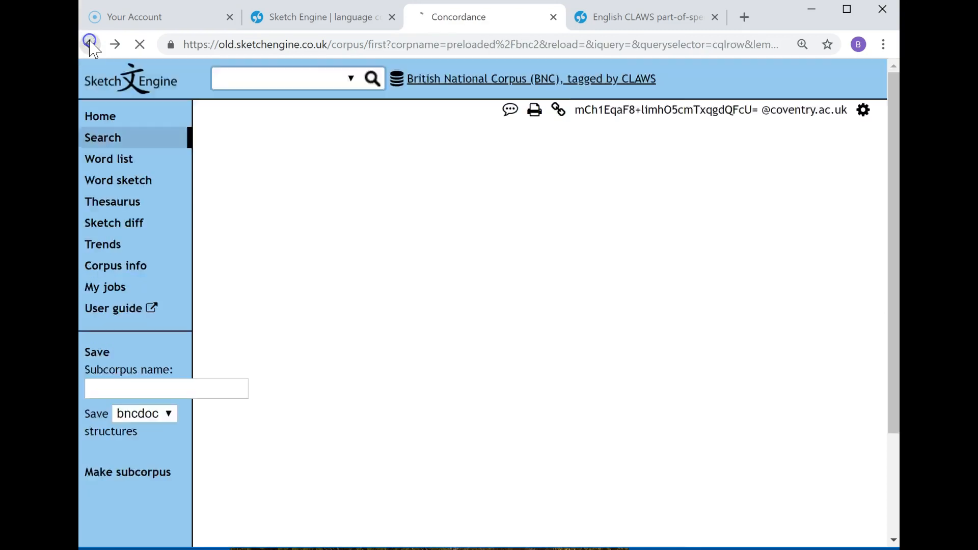
click(91, 44)
click(91, 44)
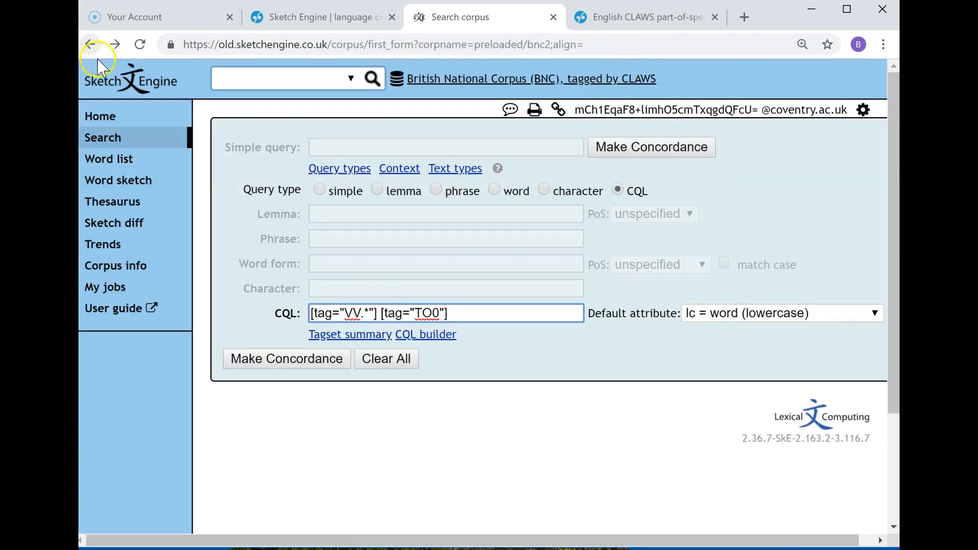
Set the default attribute of the CQL query to tag.
double_click(316, 314)
double_click(397, 313)
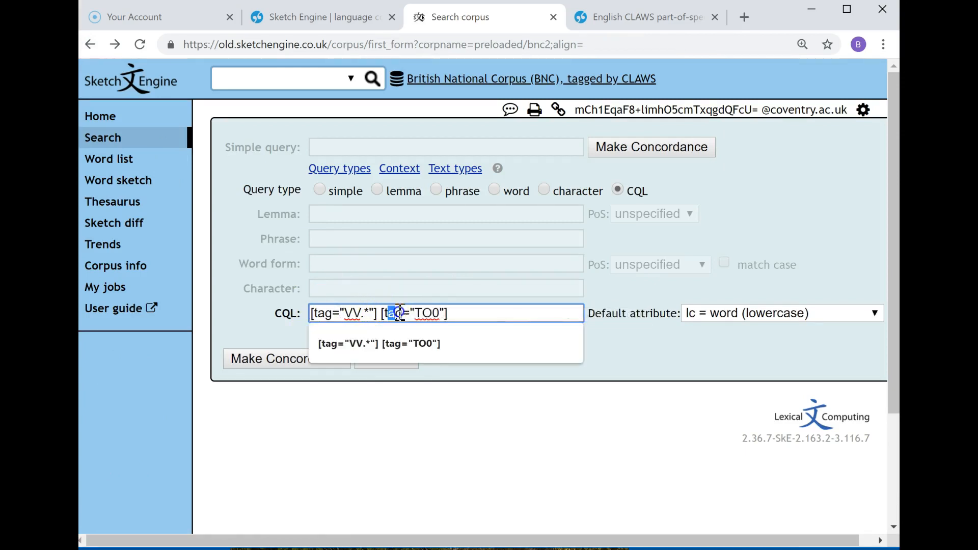
click(676, 362)
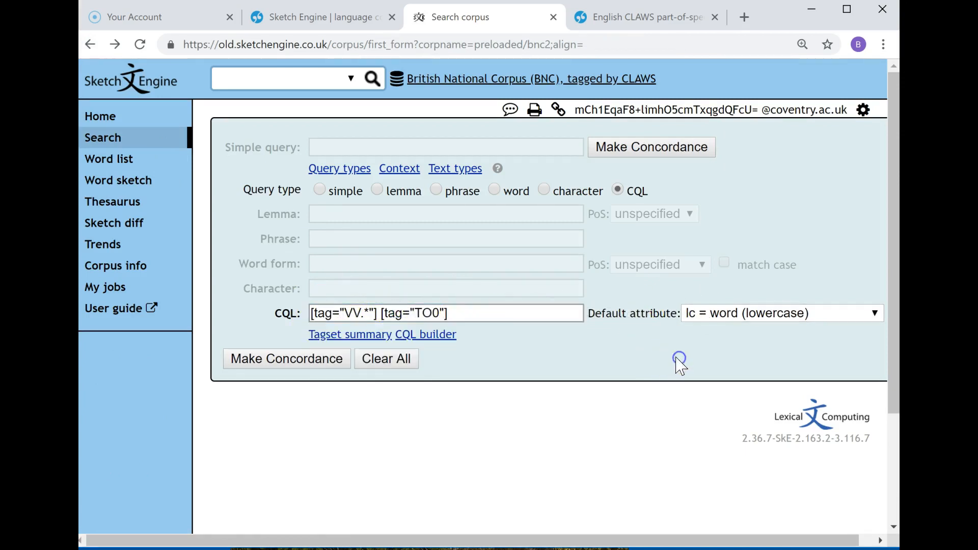
click(708, 322)
click(700, 409)
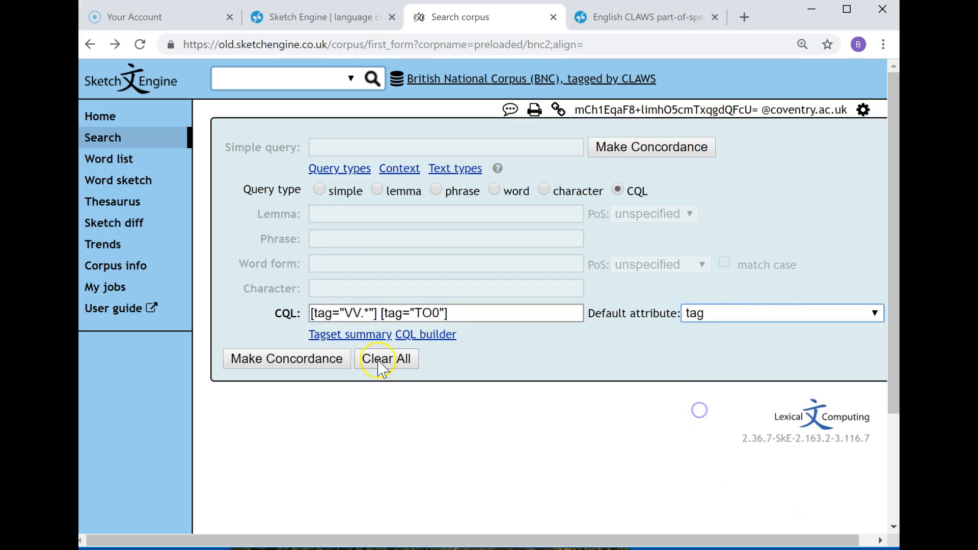
Shorten the CQL query to "VV.*" "TO0" by removing the brackets and tag= parts, and make the concordance.
click(335, 312)
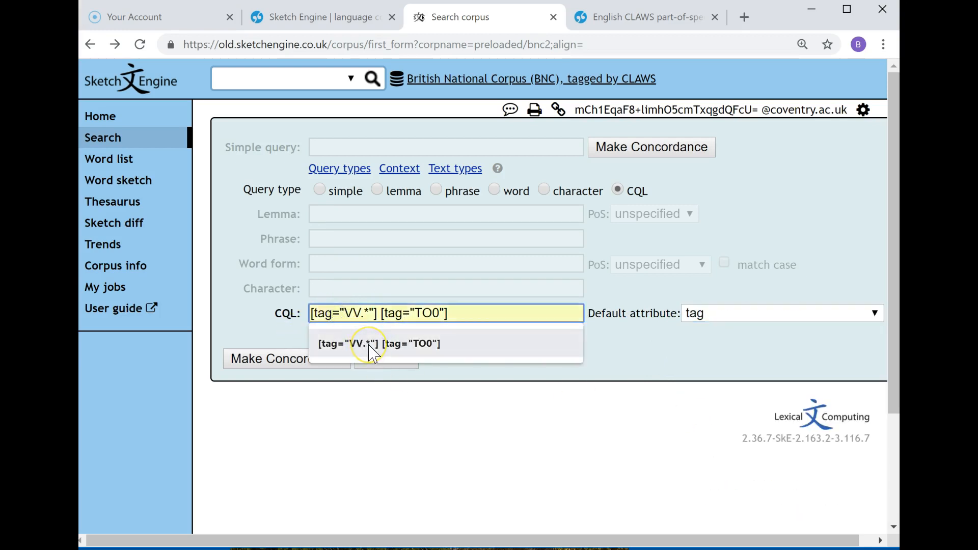
click(373, 351)
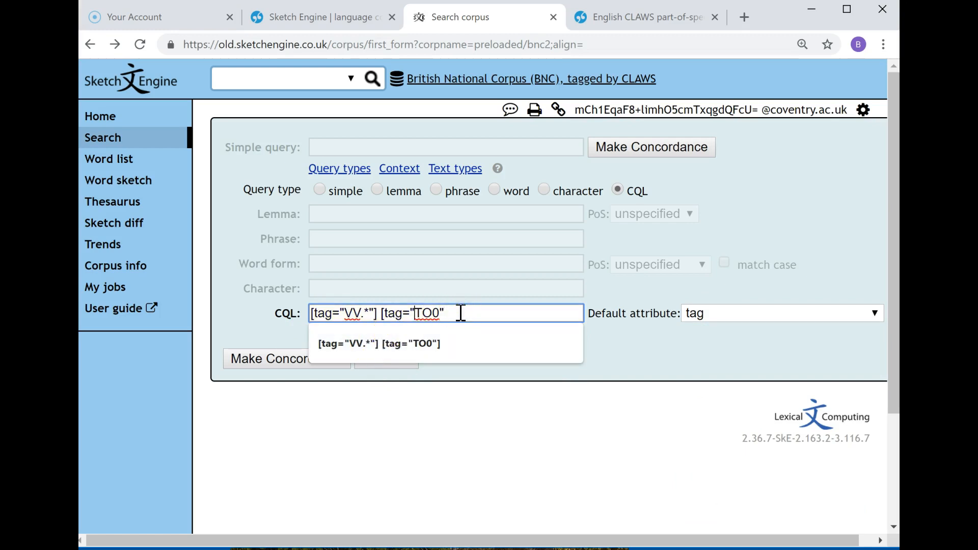
key(BackSpace)
key(BackSpace)
key(BackSpace)
key(BackSpace)
key(BackSpace)
key(BackSpace)
key(BackSpace)
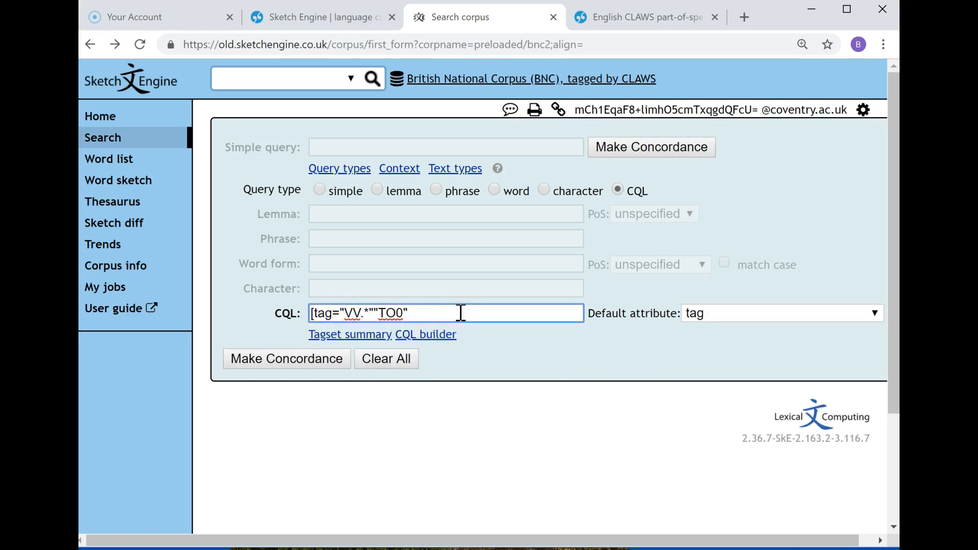
key(BackSpace)
key(BackSpace)
key(BackSpace)
key(BackSpace)
key(BackSpace)
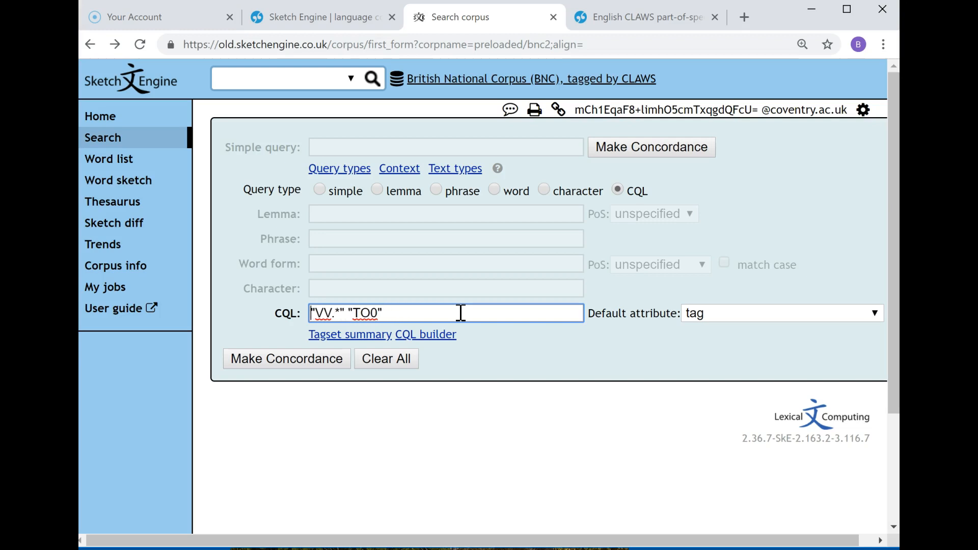
click(304, 360)
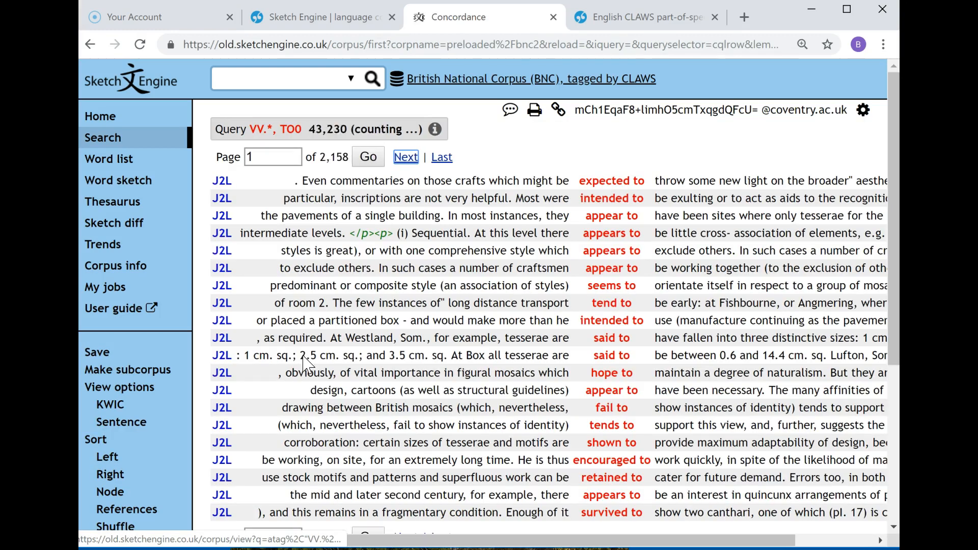